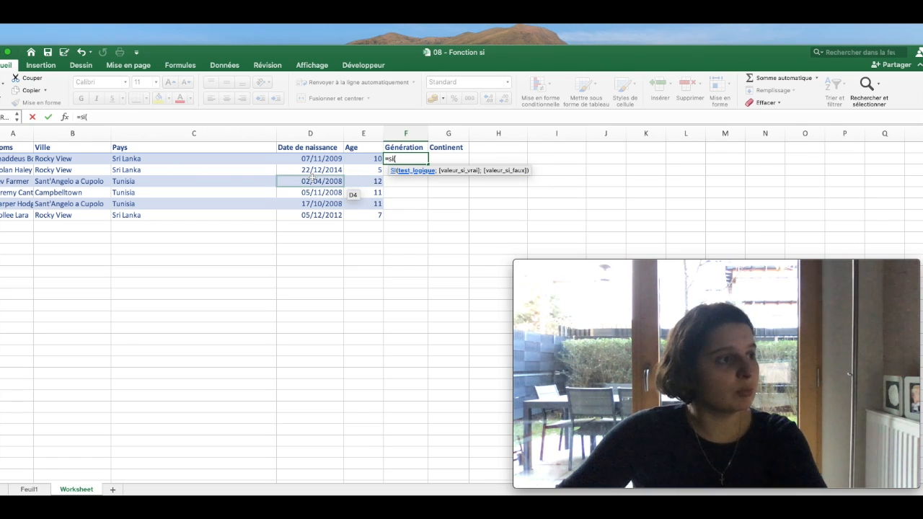
# - Complete the SI formula in F2 to return "Milenial" when E2>10 and "New Gen" otherwise
pyautogui.click(350, 158)
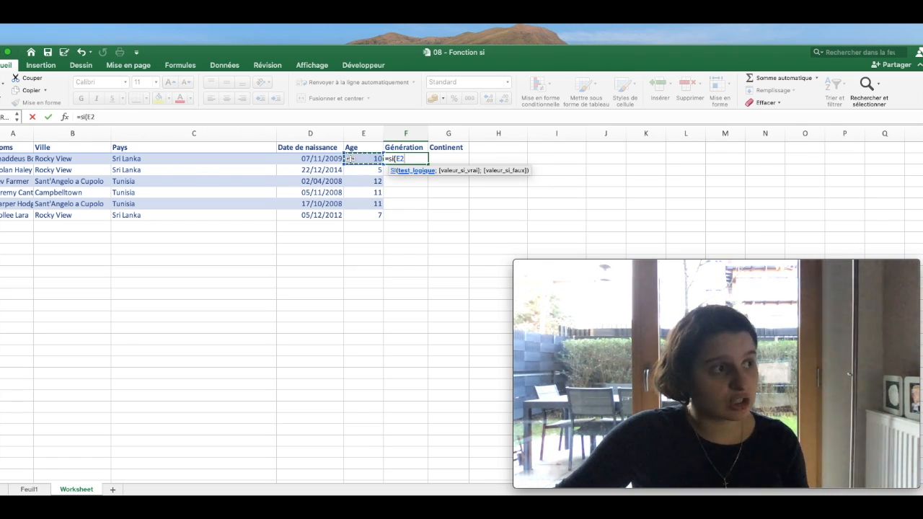
pyautogui.write('>10;')
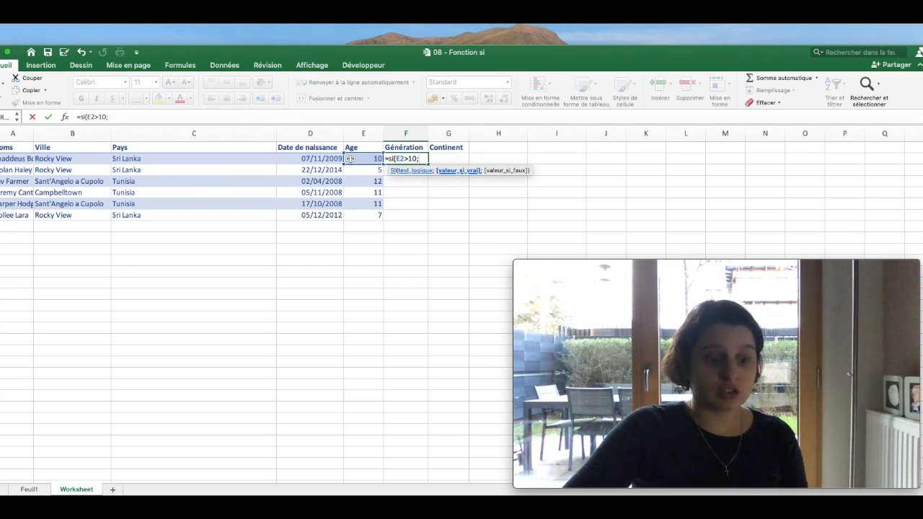
pyautogui.write('"Milen')
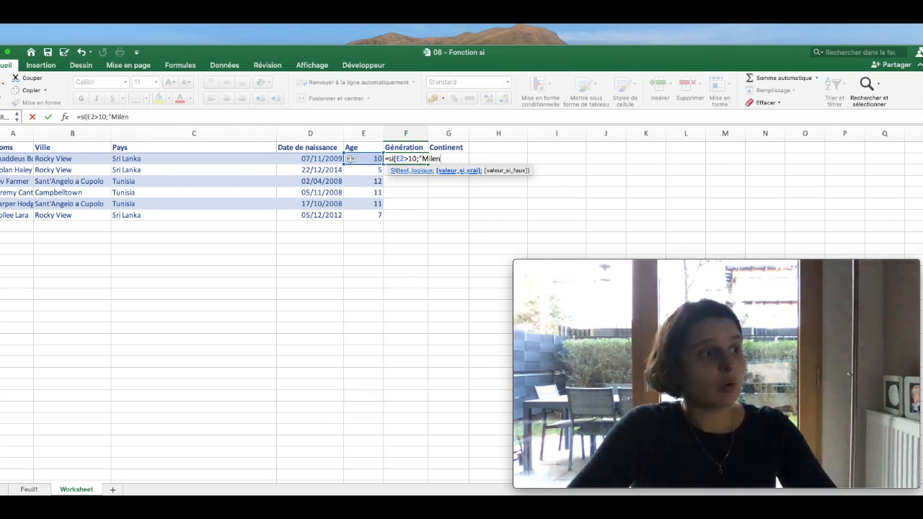
pyautogui.write('ial"')
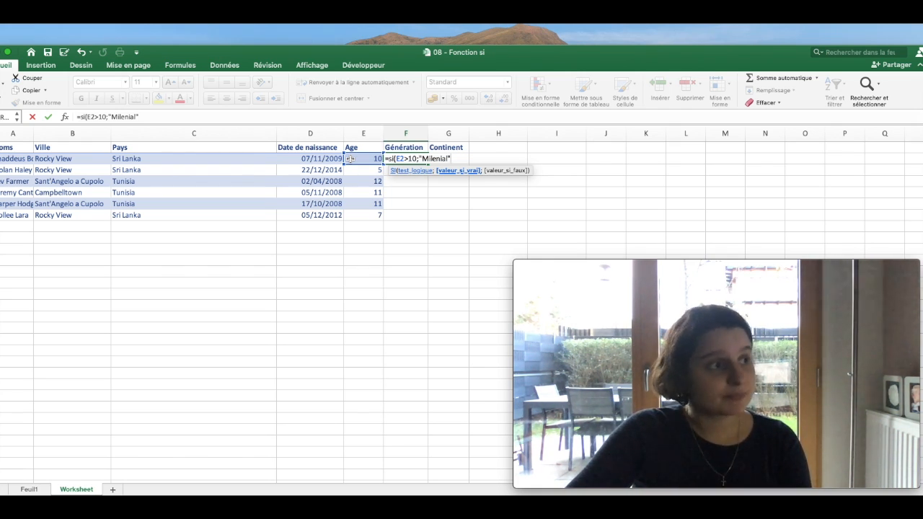
pyautogui.write(';')
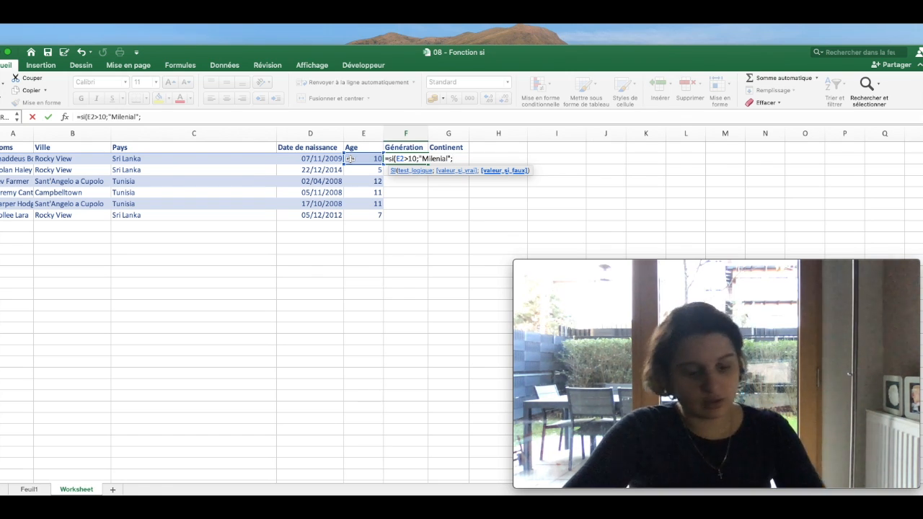
pyautogui.write('"New')
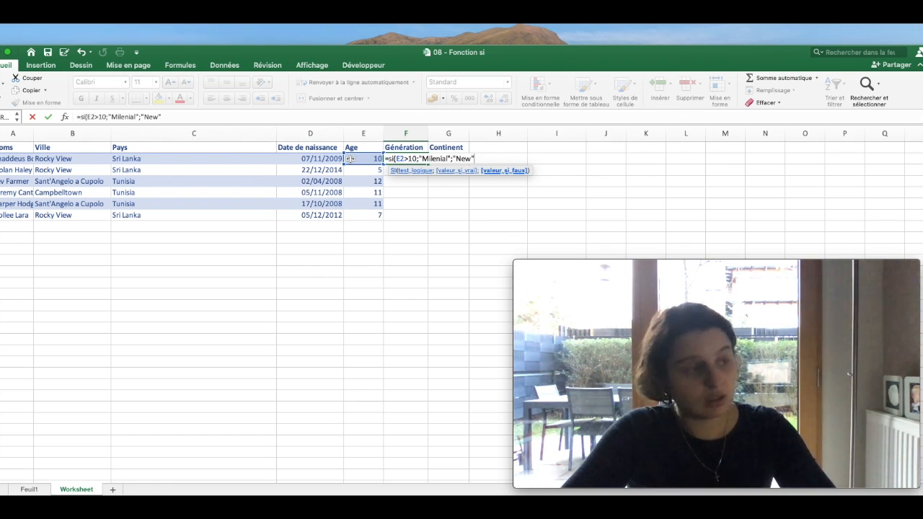
pyautogui.write(' Gen"')
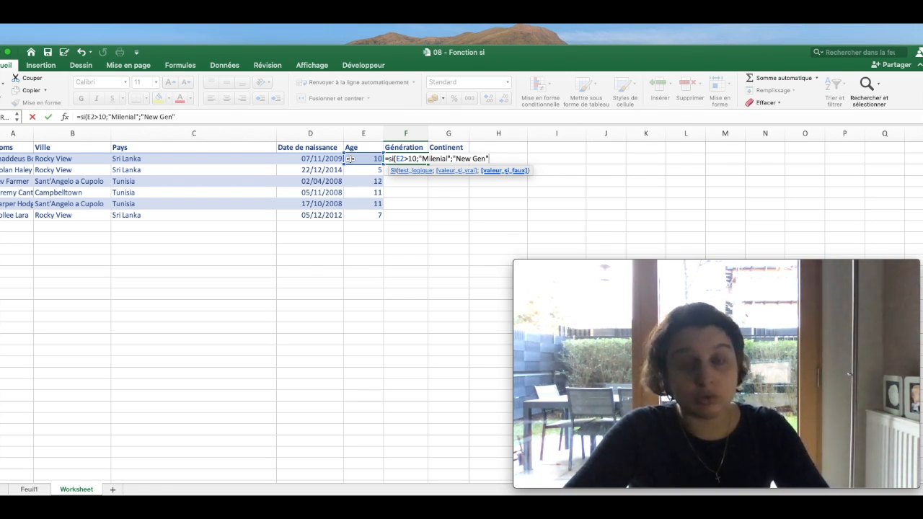
pyautogui.write(')')
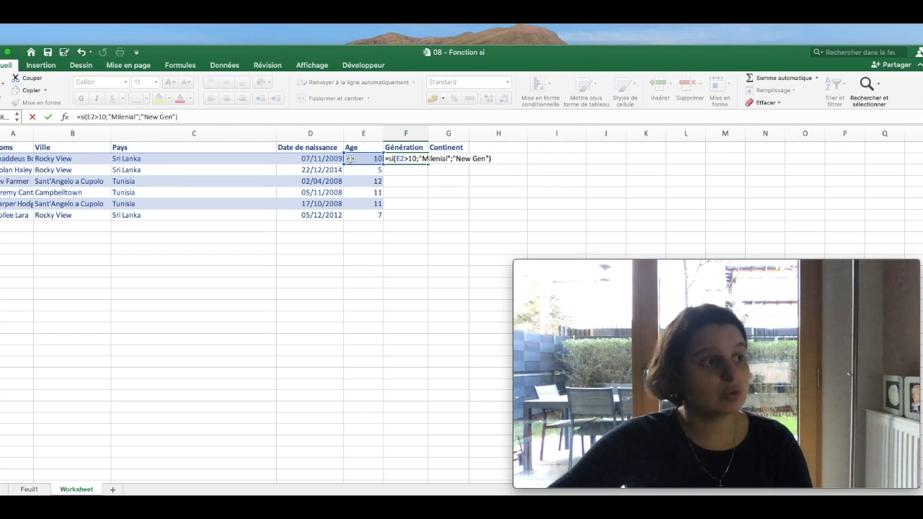
pyautogui.press('Return')
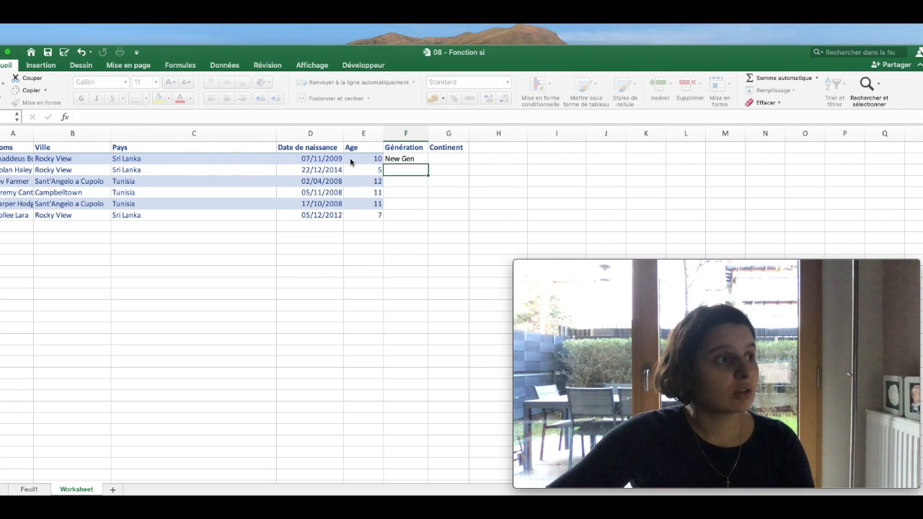
# - Fill the Génération formula from F2 down to F7
pyautogui.press('Up')
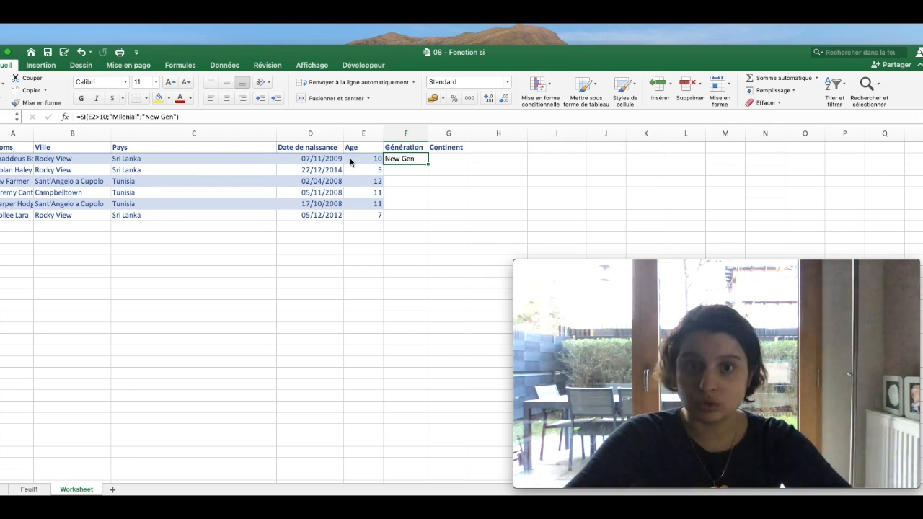
pyautogui.moveTo(431, 167); pyautogui.dragTo(426, 218)
pyautogui.click(409, 159)
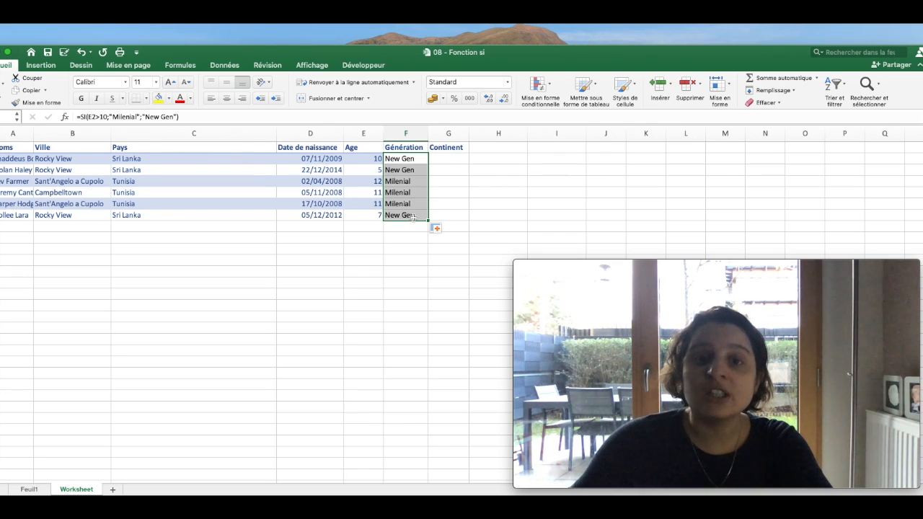
# - Start an SI formula in G2 with the logical test C2="Sri Lanka"
pyautogui.click(435, 159)
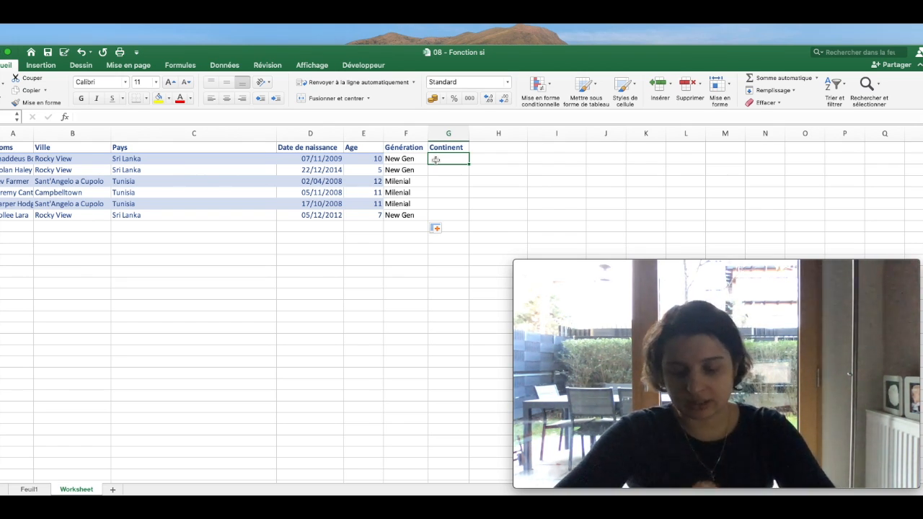
pyautogui.write('=si(')
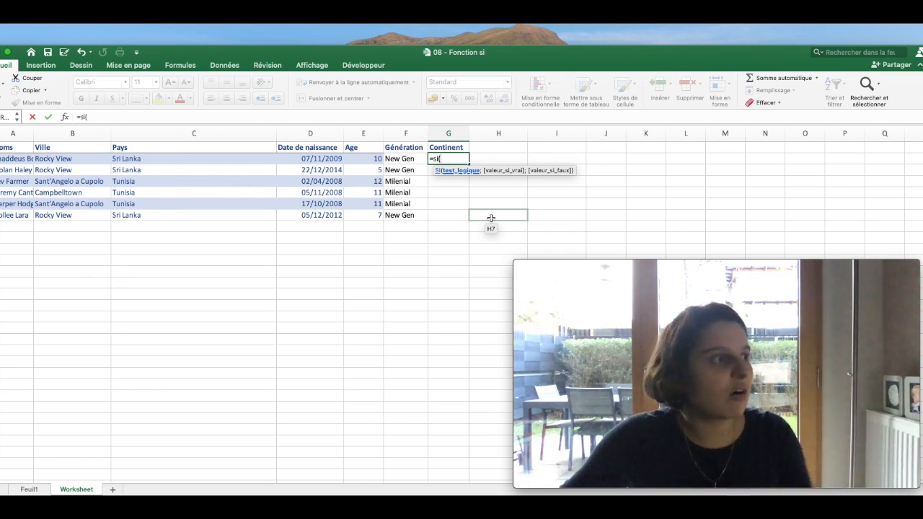
pyautogui.click(167, 159)
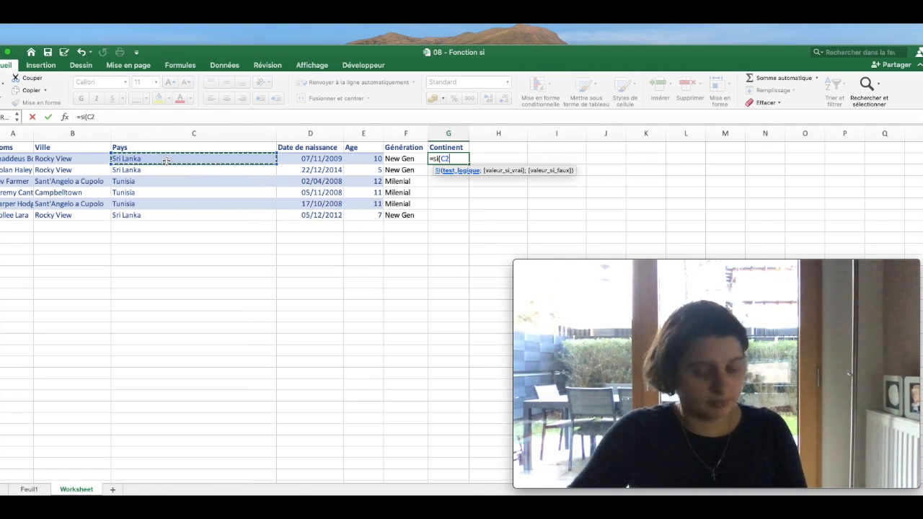
pyautogui.write('="')
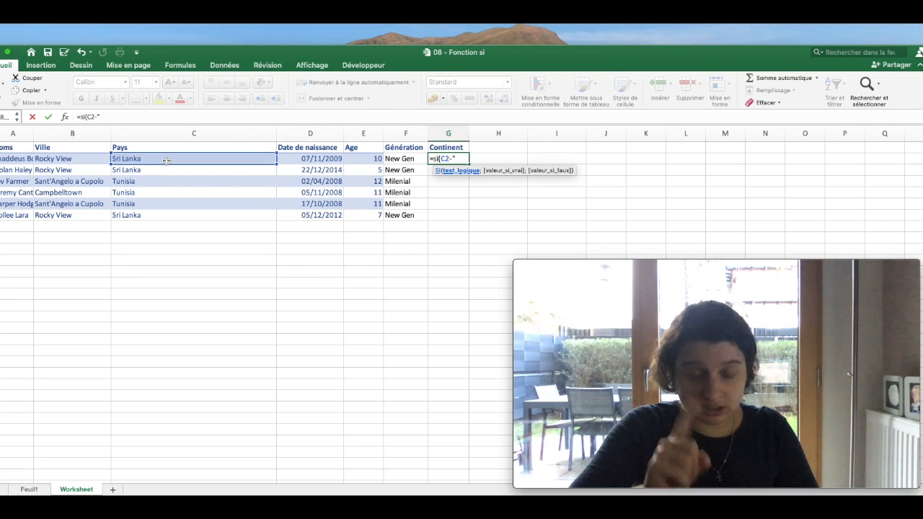
pyautogui.write('Sri Lan')
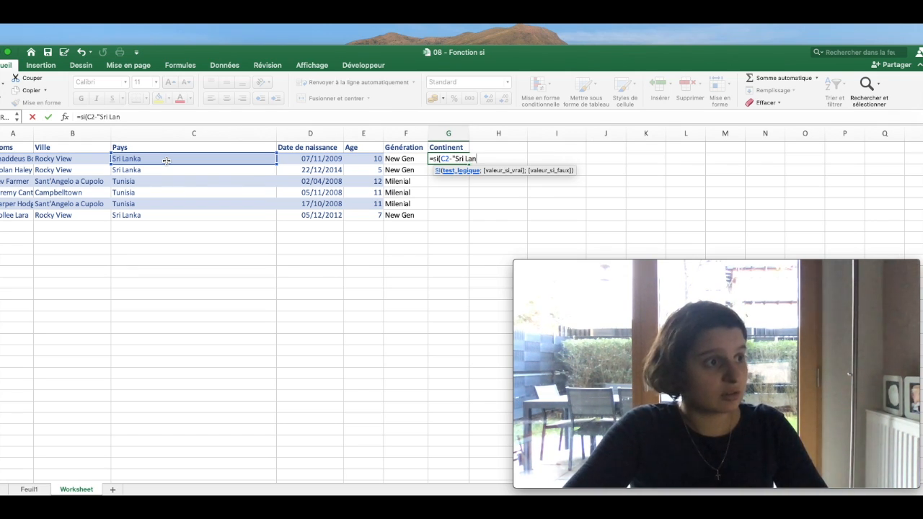
pyautogui.write('ka"')
pyautogui.press('Return')
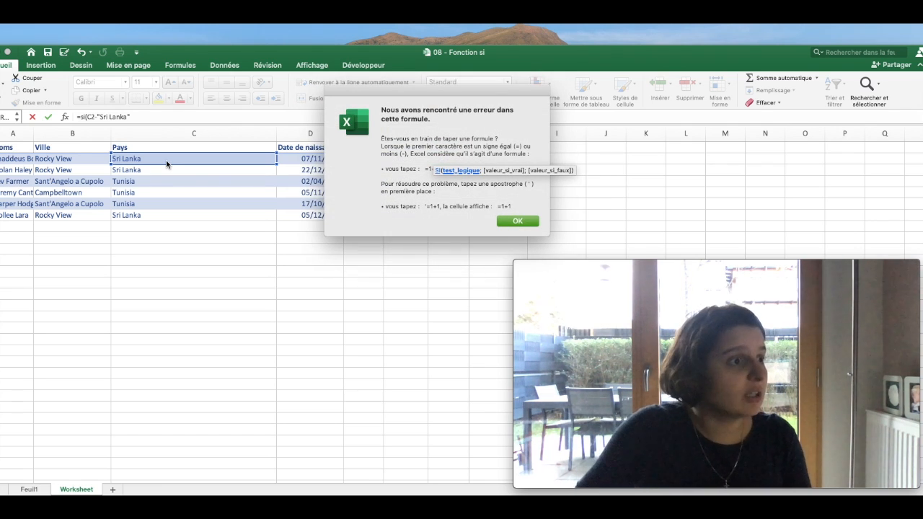
pyautogui.press('Return')
pyautogui.click(97, 117)
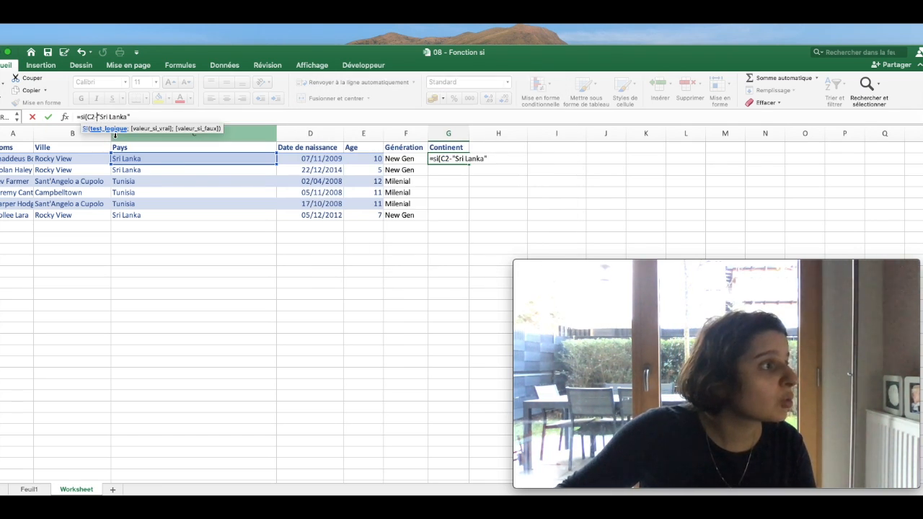
pyautogui.press('BackSpace')
pyautogui.write('="Sri Lanka"')
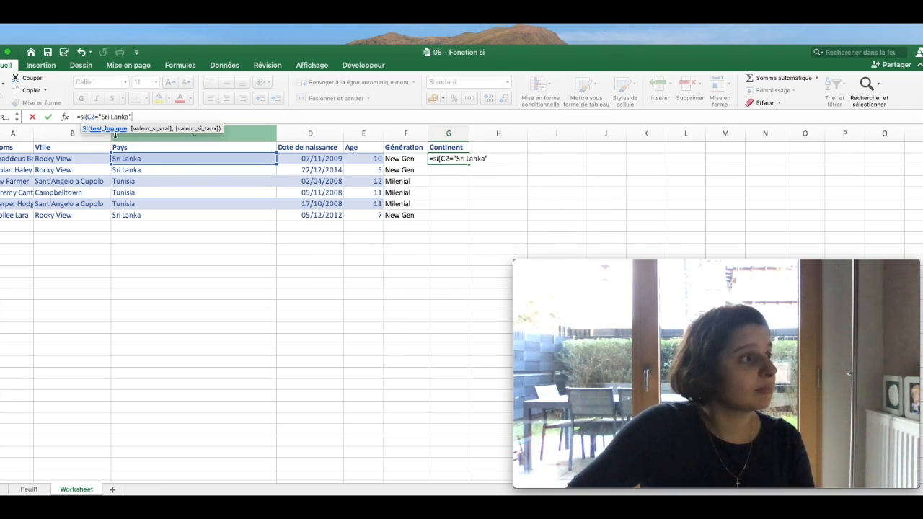
# - Complete the G2 formula with "Asie" if true and "Afrique" if false, and fill it down to G7
pyautogui.write(';')
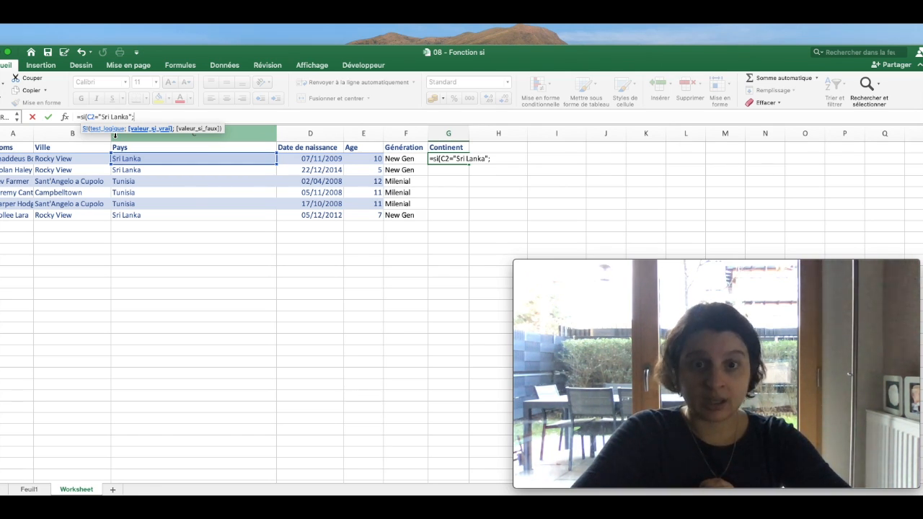
pyautogui.write('"Asie')
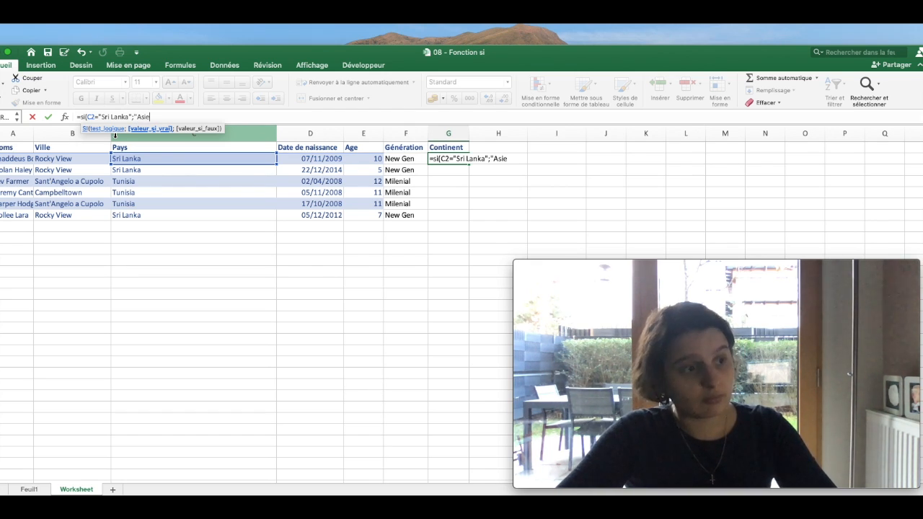
pyautogui.write('";')
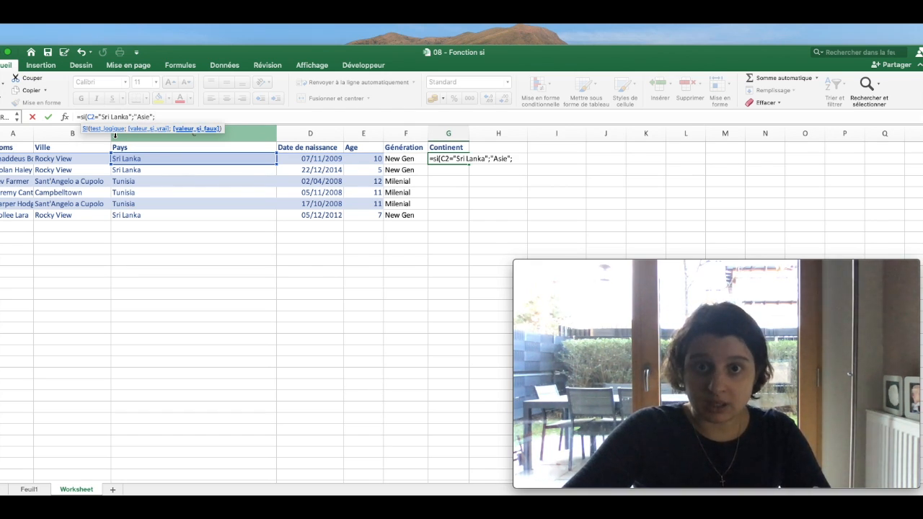
pyautogui.write('"Afrique"')
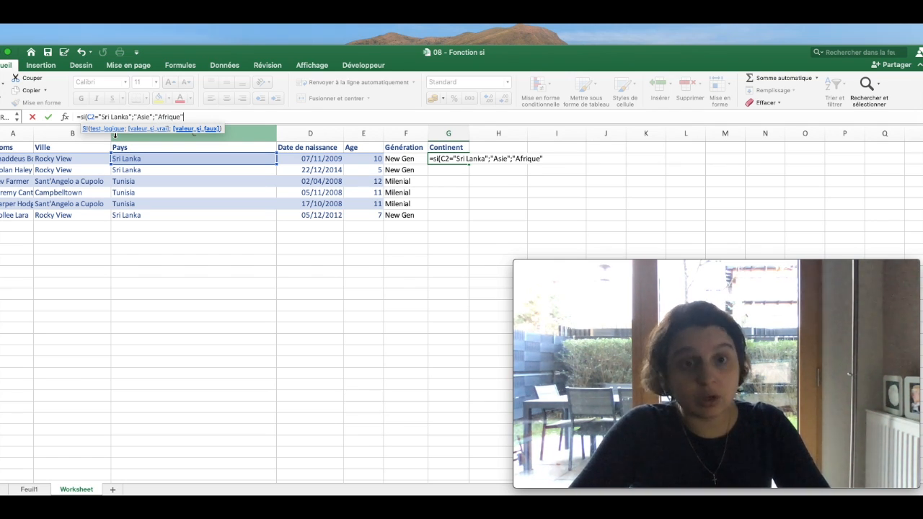
pyautogui.write(')')
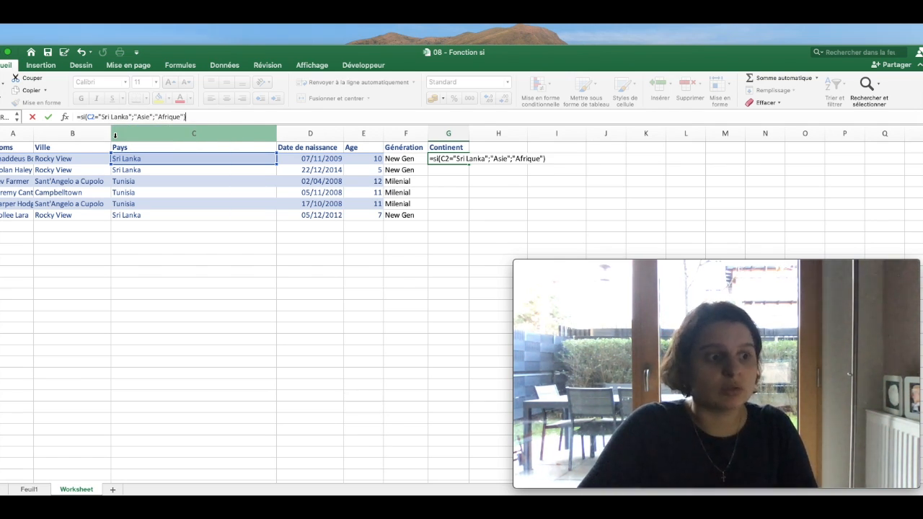
pyautogui.press('Return')
pyautogui.press('Up')
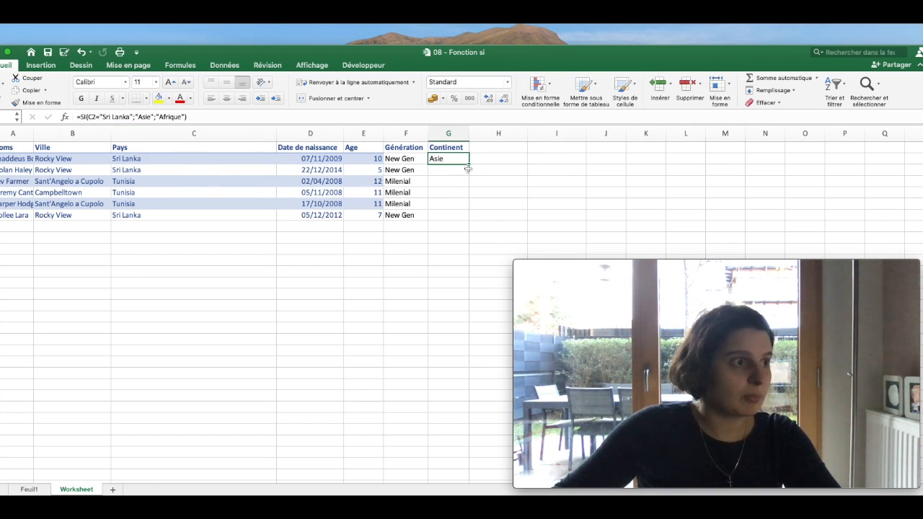
pyautogui.moveTo(466, 168); pyautogui.dragTo(466, 219)
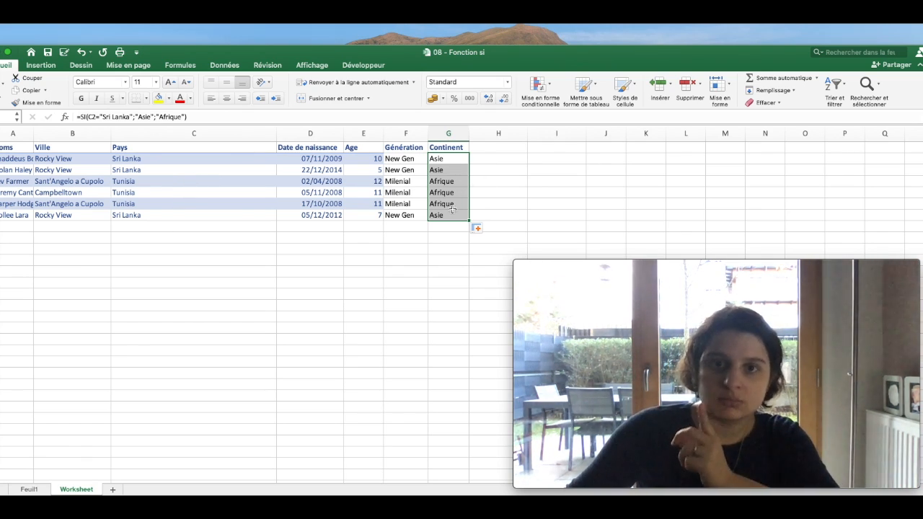
# - Change the country in C3 to "Sri Lank" to test the Continent formula with a misspelled name
pyautogui.click(187, 173)
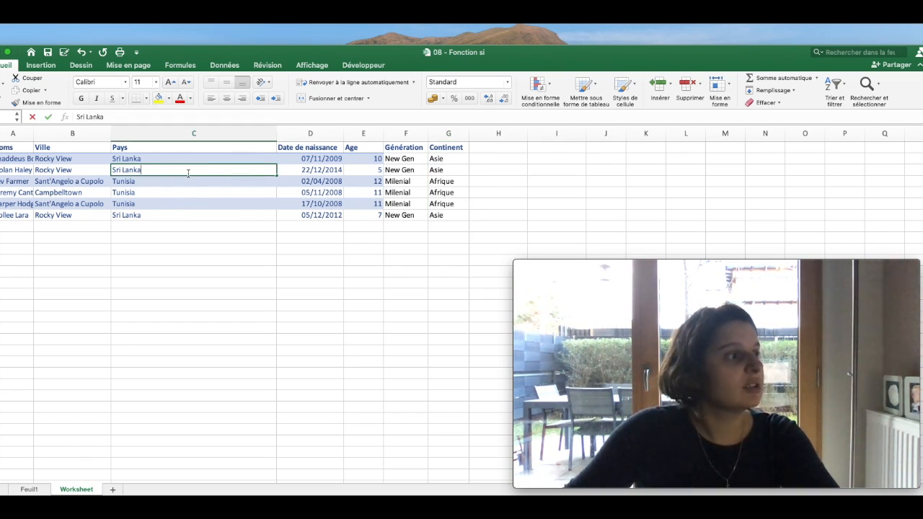
pyautogui.doubleClick(187, 173)
pyautogui.press('BackSpace')
pyautogui.press('Return')
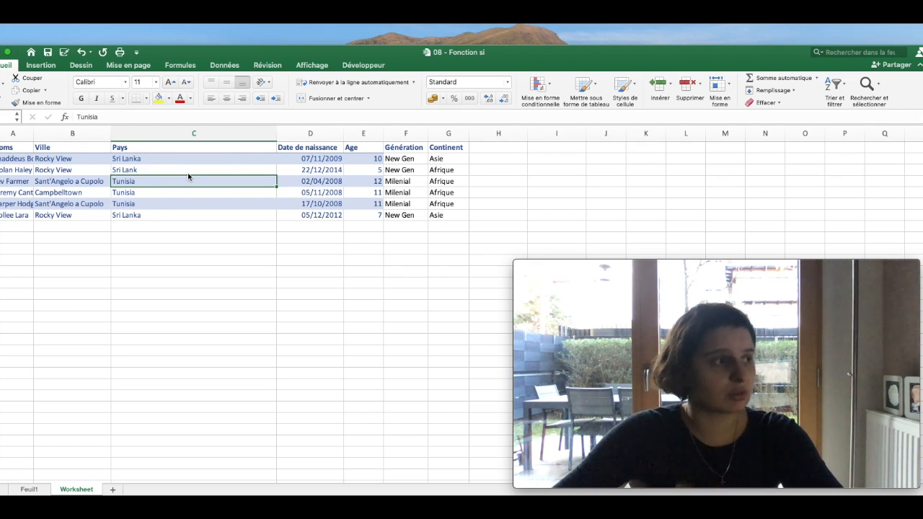
# - Correct the country in C3 back to "Sri Lanka"
pyautogui.doubleClick(186, 169)
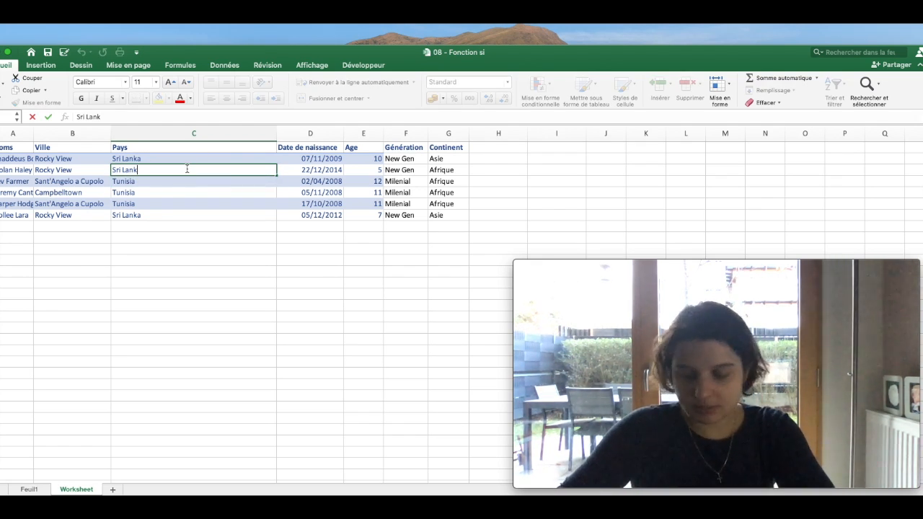
pyautogui.write('a')
pyautogui.press('Return')
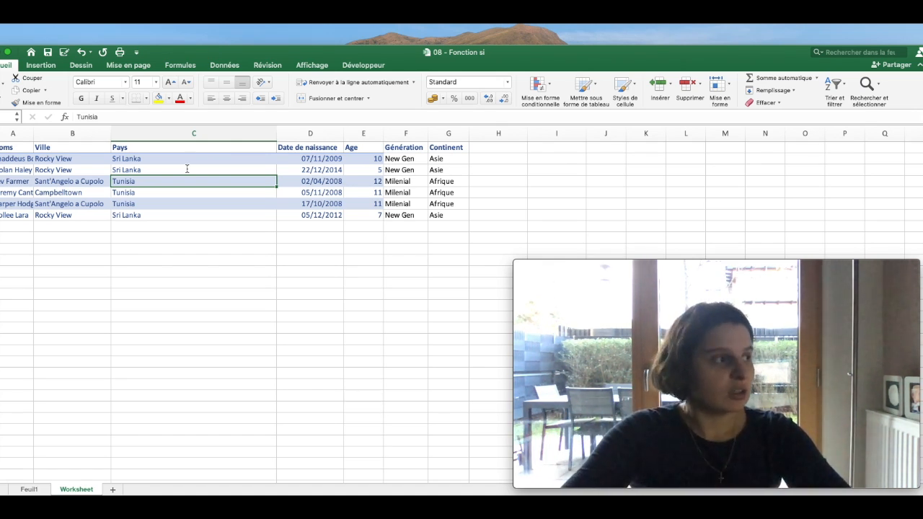
# - Add "Allemagne" as a new country in C8 and check the Continent formula in G8
pyautogui.press('Down')
pyautogui.press('Down')
pyautogui.press('Down')
pyautogui.press('Down')
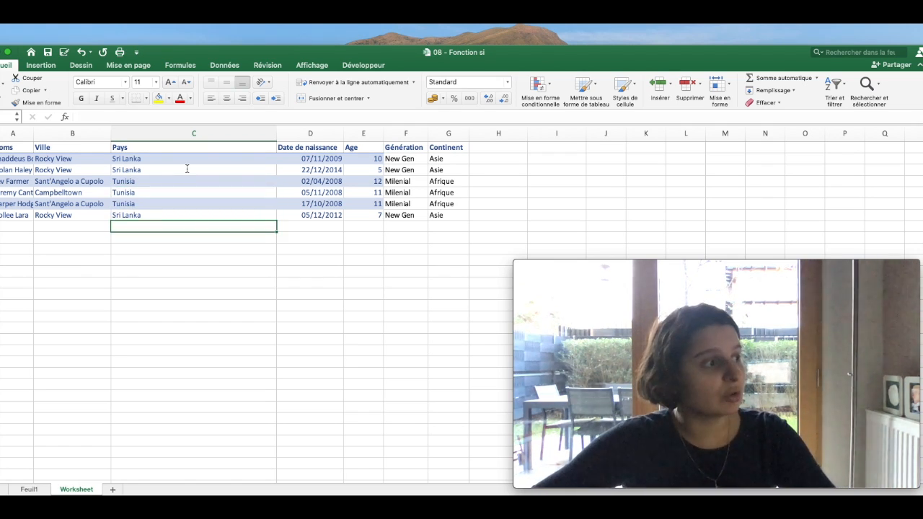
pyautogui.write('Allemagne')
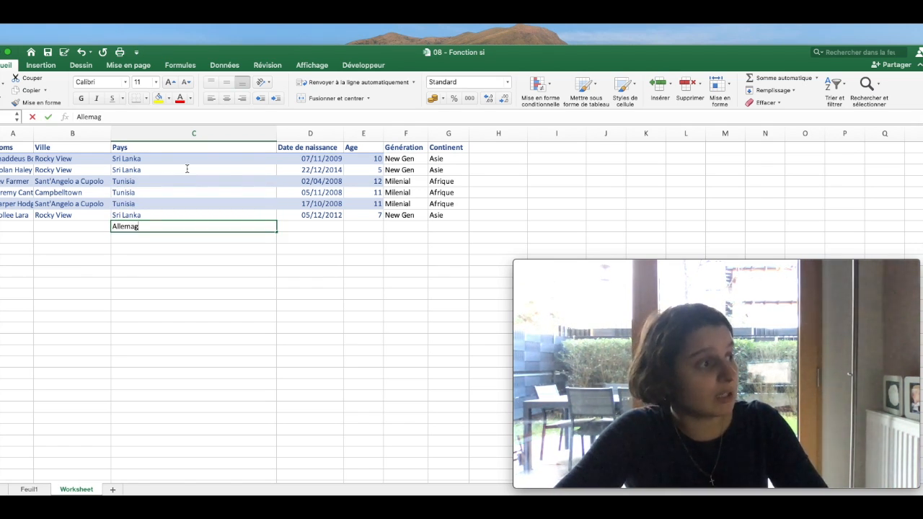
pyautogui.press('Return')
pyautogui.press('Up')
pyautogui.press('Right')
pyautogui.press('Right')
pyautogui.press('Right')
pyautogui.press('Right')
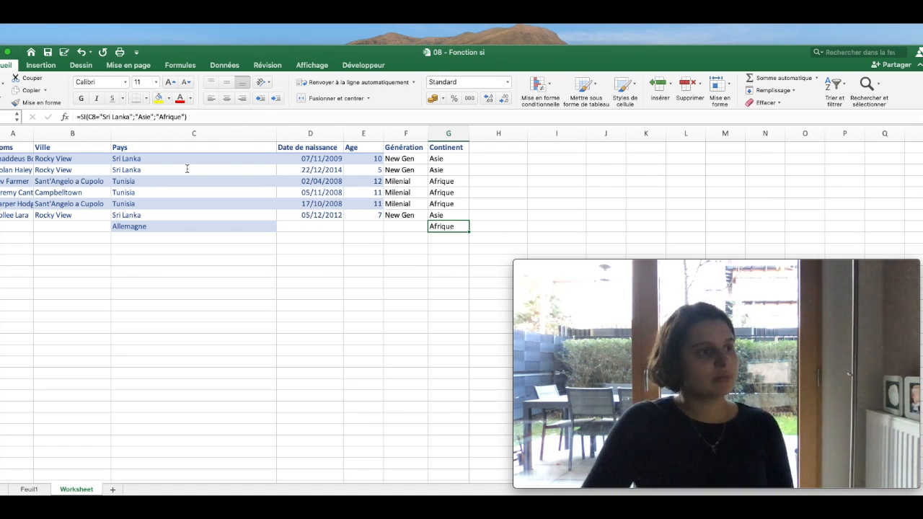
# - Replace the value-if-false "Afrique" in the G2 formula with the start of a nested SI function
pyautogui.press('Up')
pyautogui.press('Up')
pyautogui.press('Up')
pyautogui.press('Up')
pyautogui.press('Up')
pyautogui.press('Up')
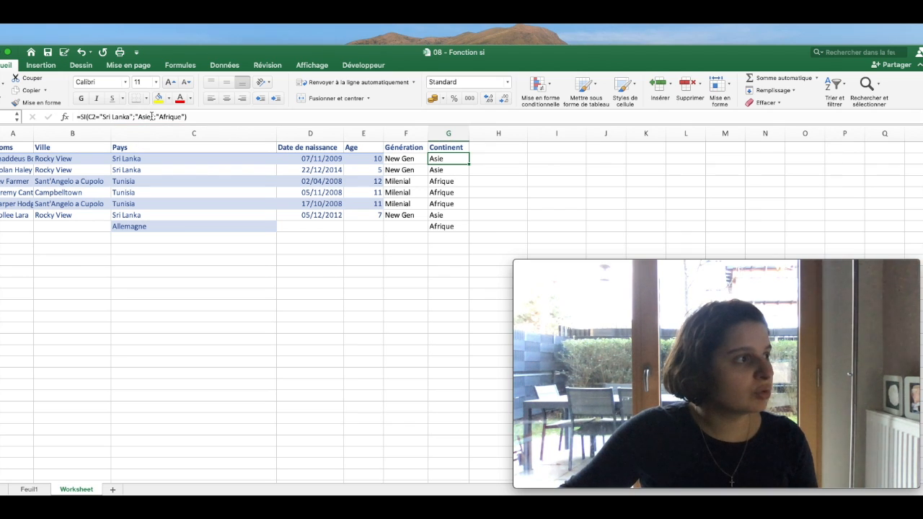
pyautogui.moveTo(155, 116); pyautogui.dragTo(183, 117)
pyautogui.press('BackSpace')
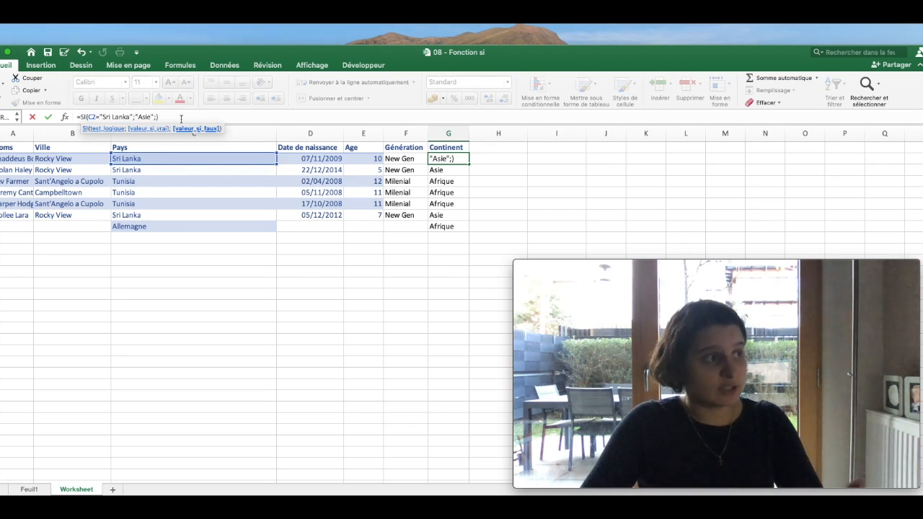
pyautogui.write('si(')
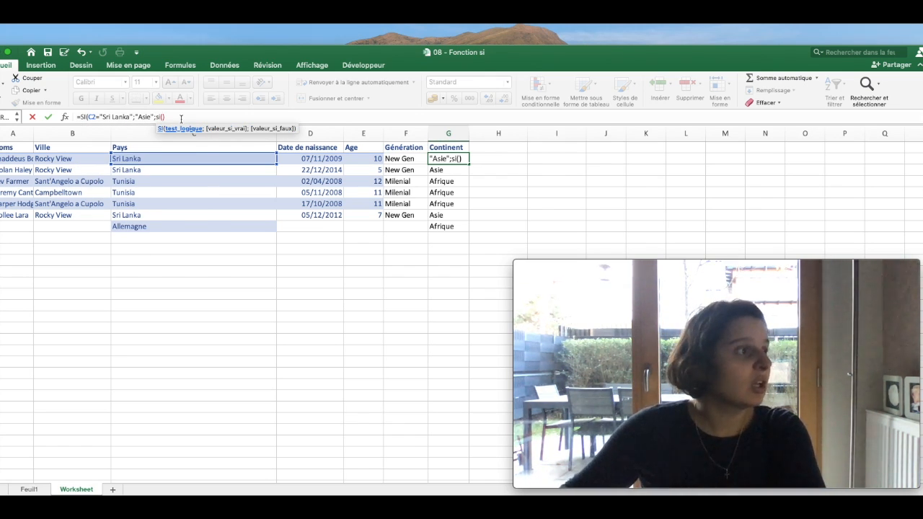
# - Set the nested SI's logical test in G2 to C2="Tunisia"
pyautogui.click(183, 160)
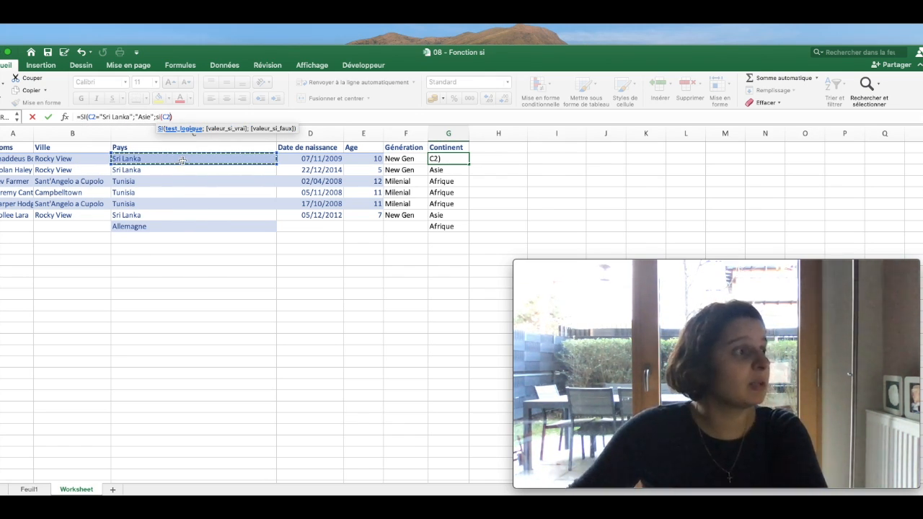
pyautogui.write('="')
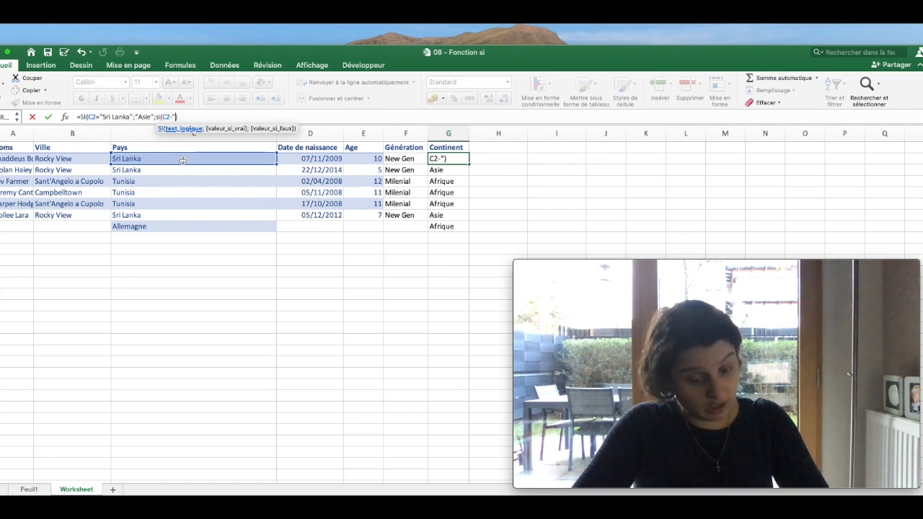
pyautogui.write('T')
pyautogui.press('BackSpace')
pyautogui.press('BackSpace')
pyautogui.press('BackSpace')
pyautogui.press('BackSpace')
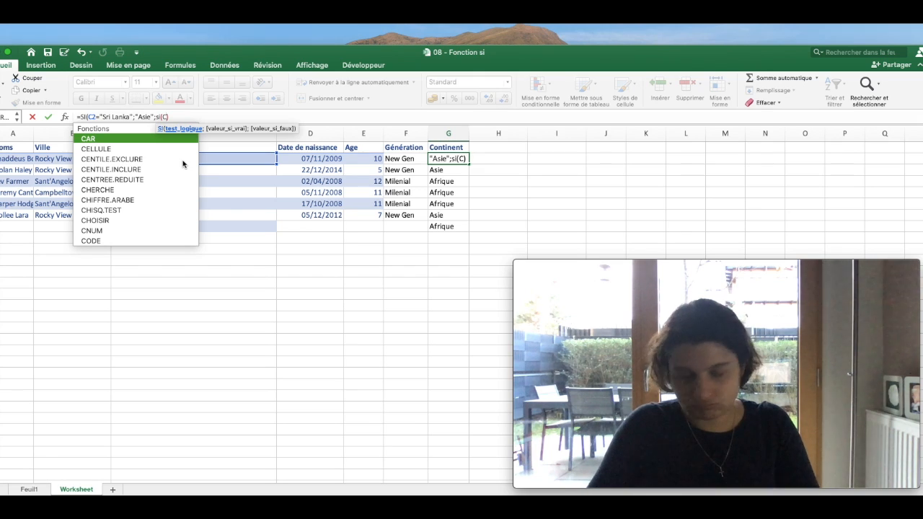
pyautogui.write('2')
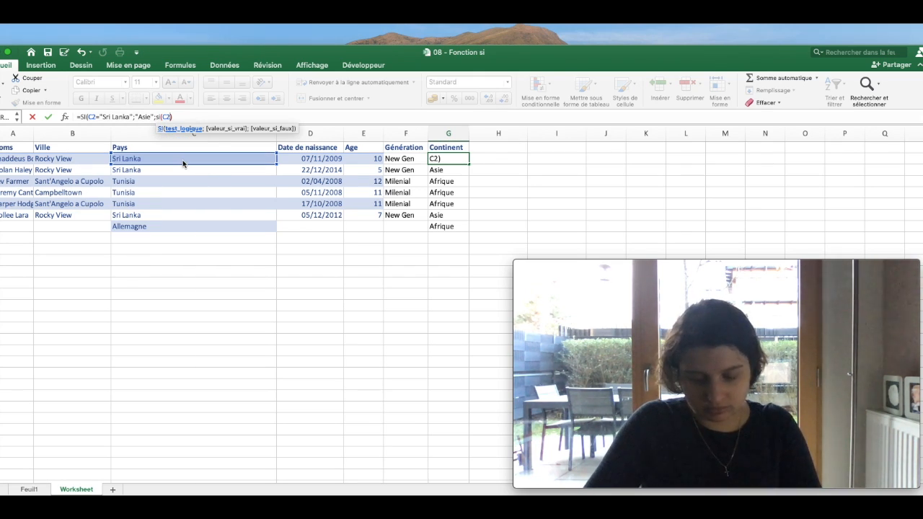
pyautogui.write('="Tuy')
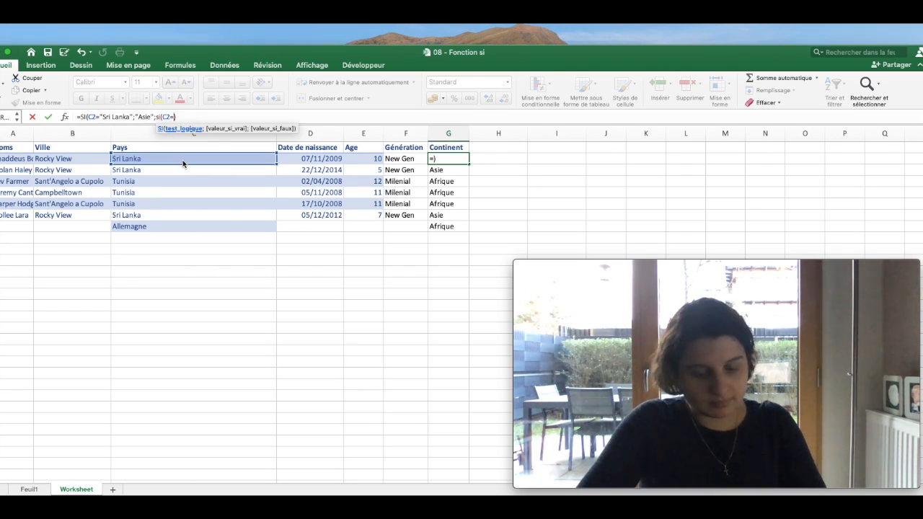
pyautogui.press('BackSpace')
pyautogui.press('BackSpace')
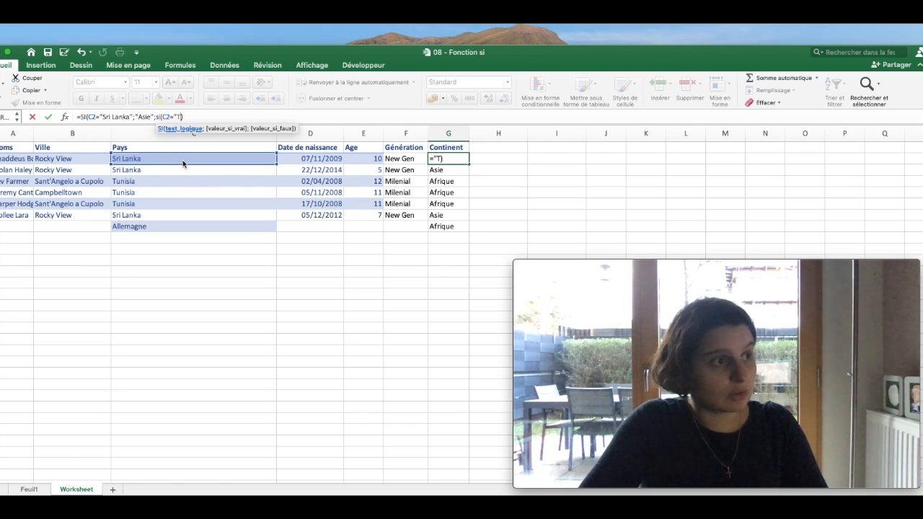
pyautogui.write('unis')
pyautogui.write('ia')
pyautogui.write('";"')
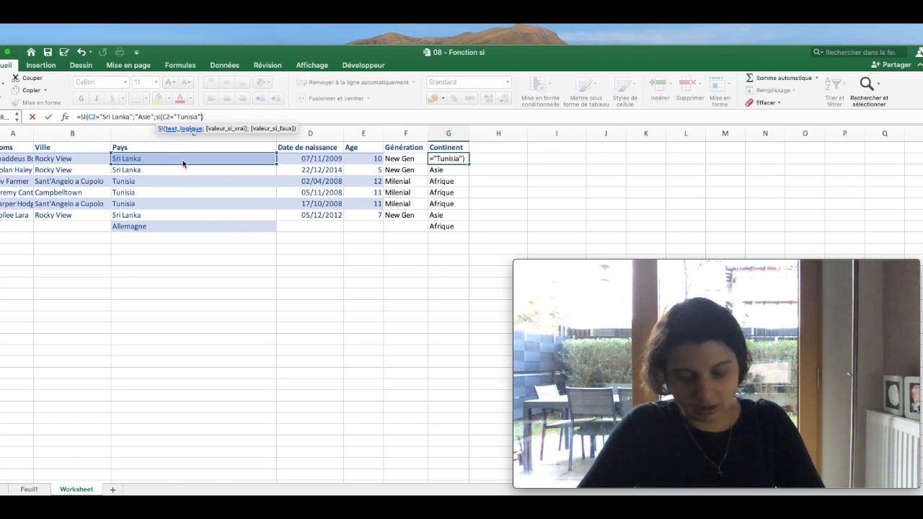
# - Complete the nested SI in G2 with "Afrique" if true and "Europe" if false, and fill the formula down to G8
pyautogui.write('Afrique"')
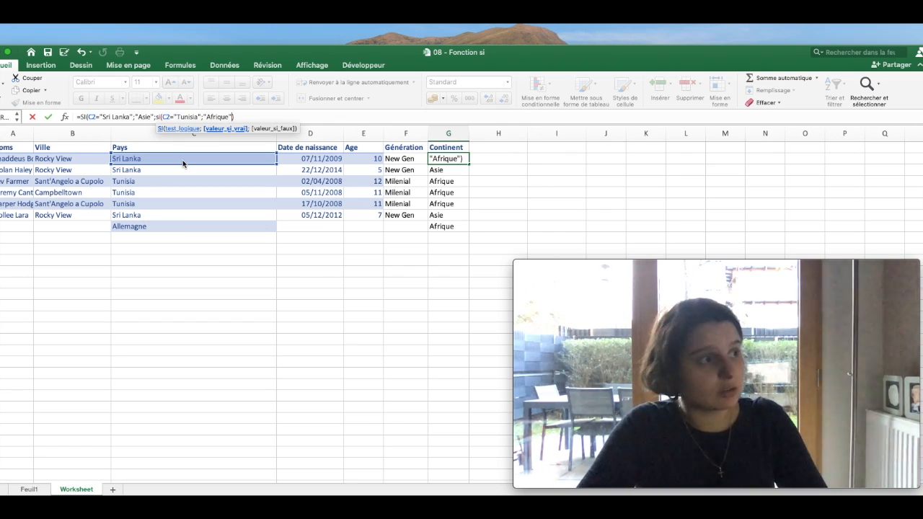
pyautogui.write(';"')
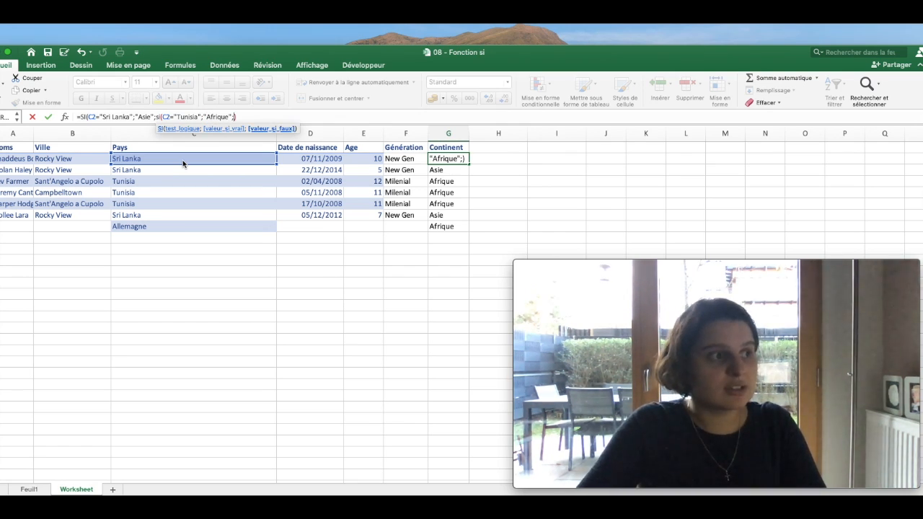
pyautogui.write('Europe"')
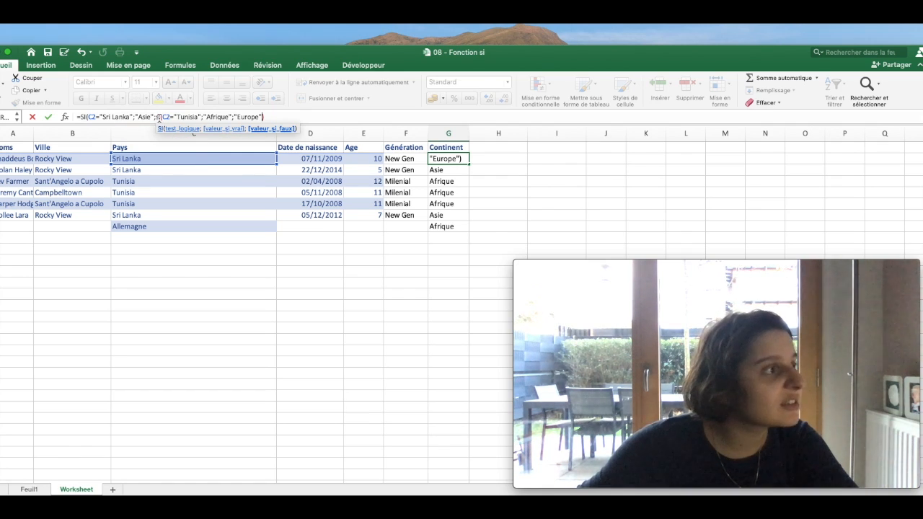
pyautogui.click(271, 117)
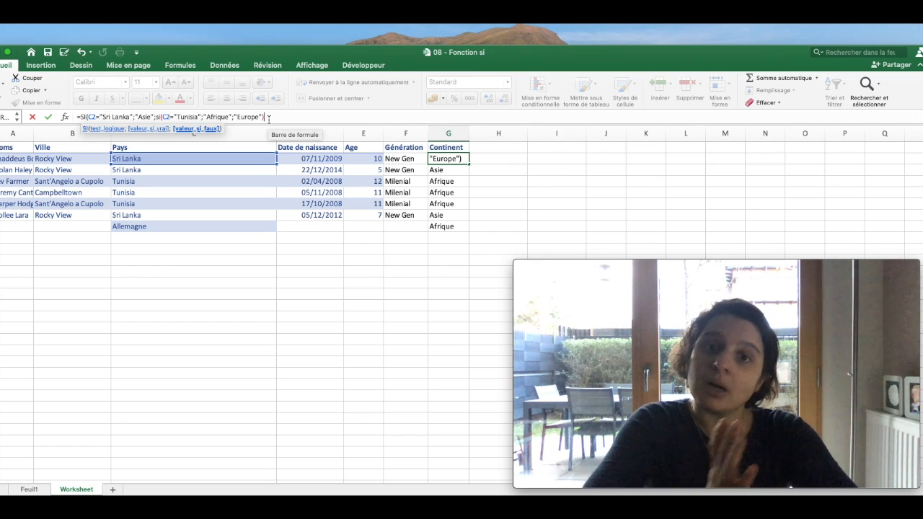
pyautogui.write(')')
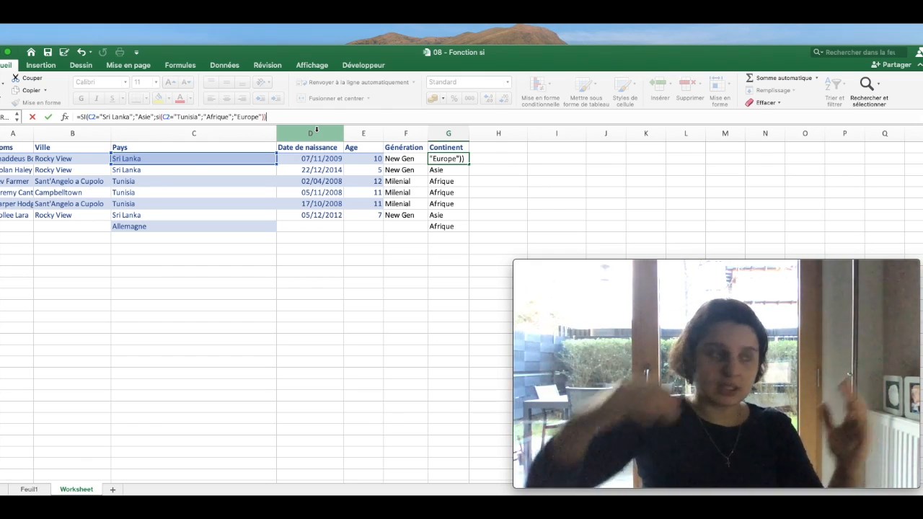
pyautogui.press('Return')
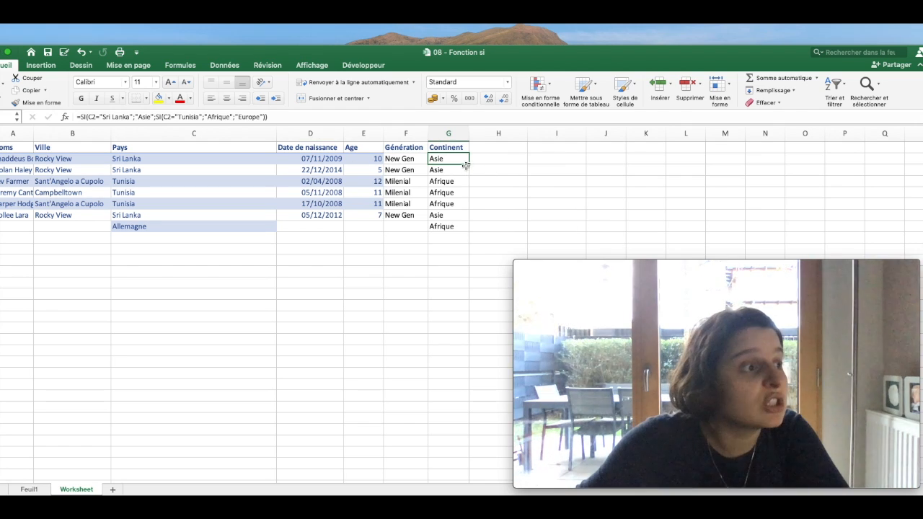
pyautogui.moveTo(468, 165); pyautogui.dragTo(461, 230)
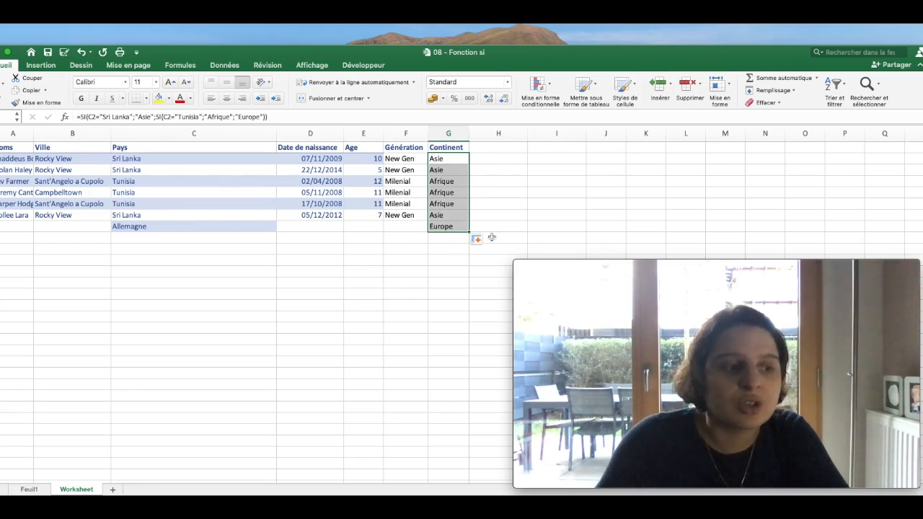